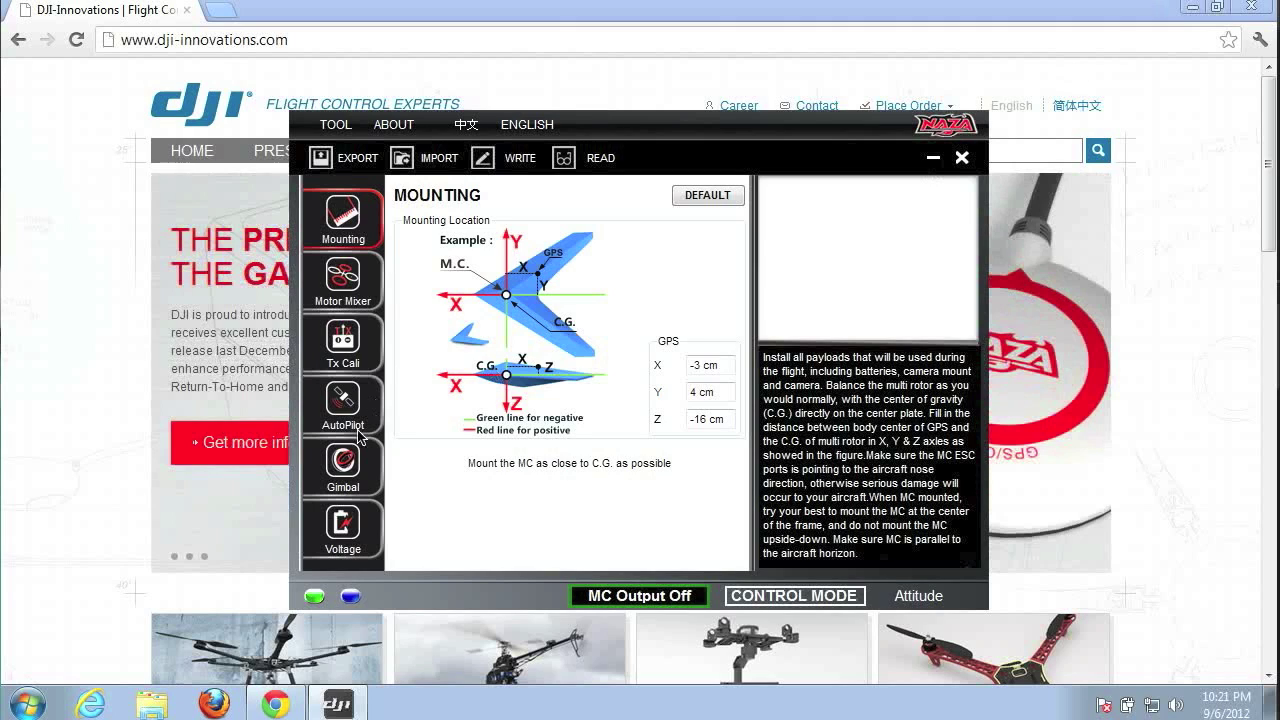
Switch to the Gimbal page from the left sidebar.
{"action": "left_click", "coordinate": [350, 465]}
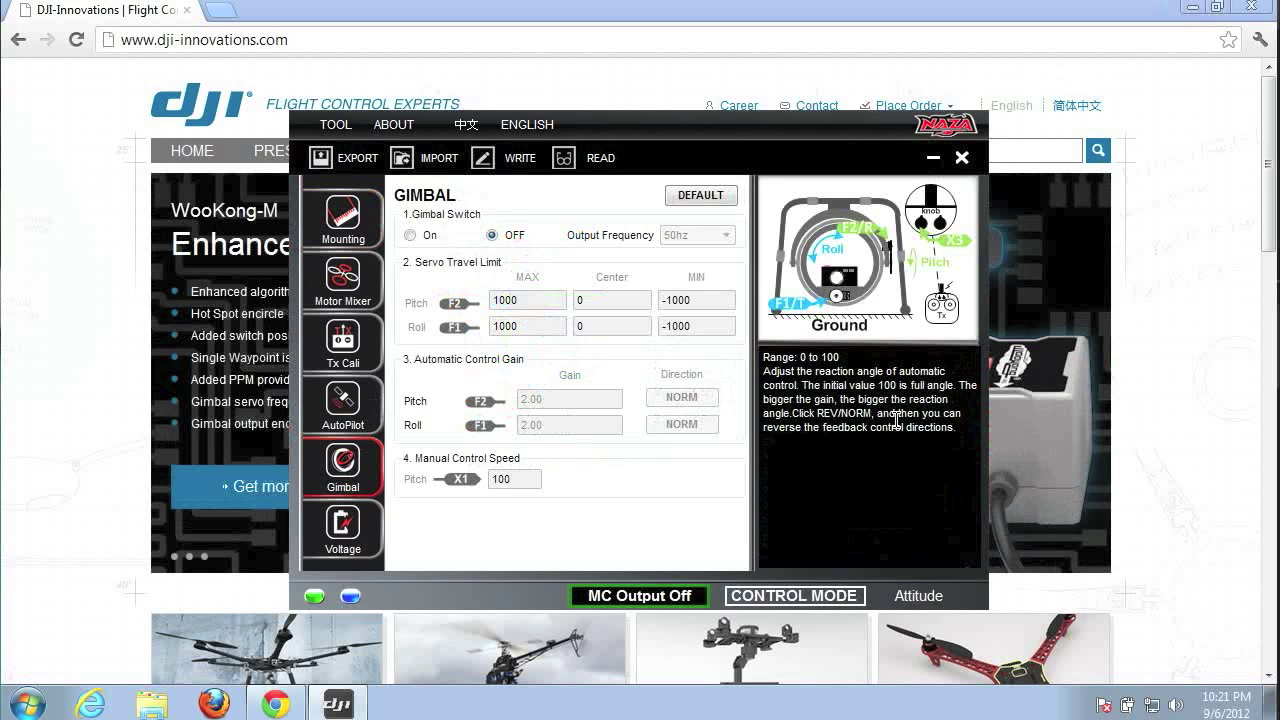
Set the gimbal switch under 1.Gimbal Switch to On.
{"action": "mouse_move", "coordinate": [467, 309]}
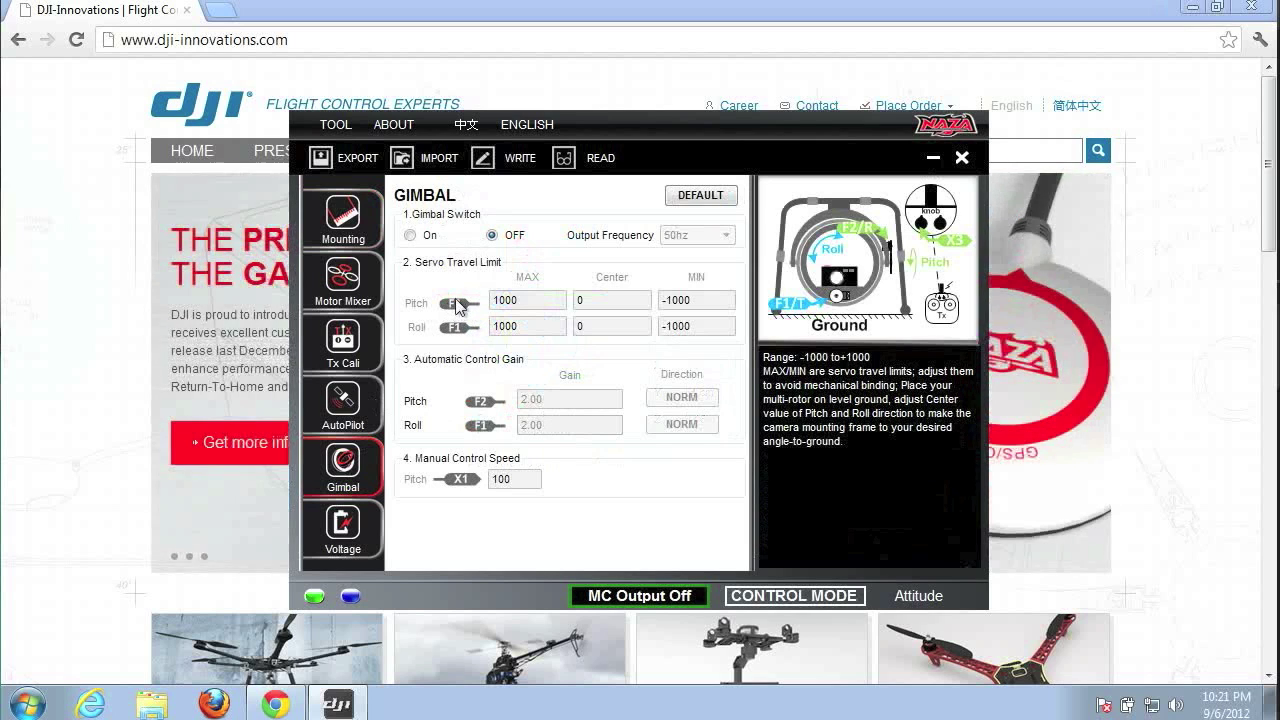
{"action": "left_click", "coordinate": [410, 236]}
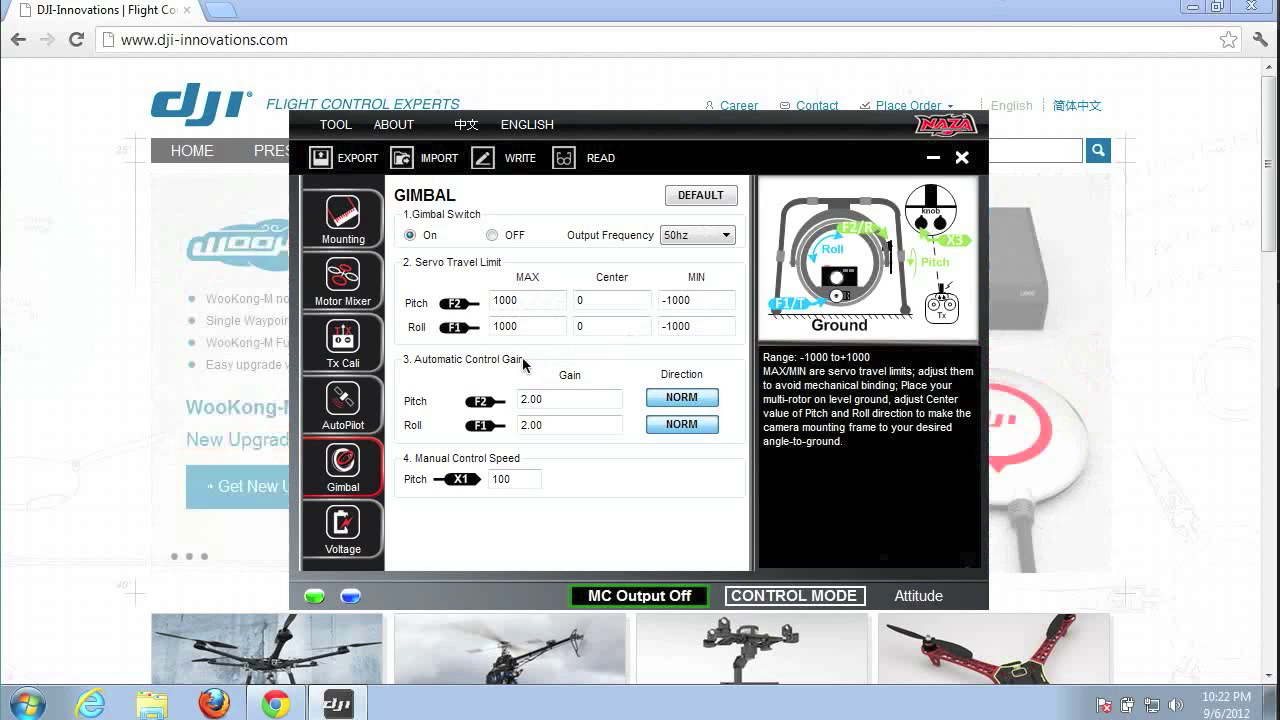
{"action": "left_click", "coordinate": [695, 236]}
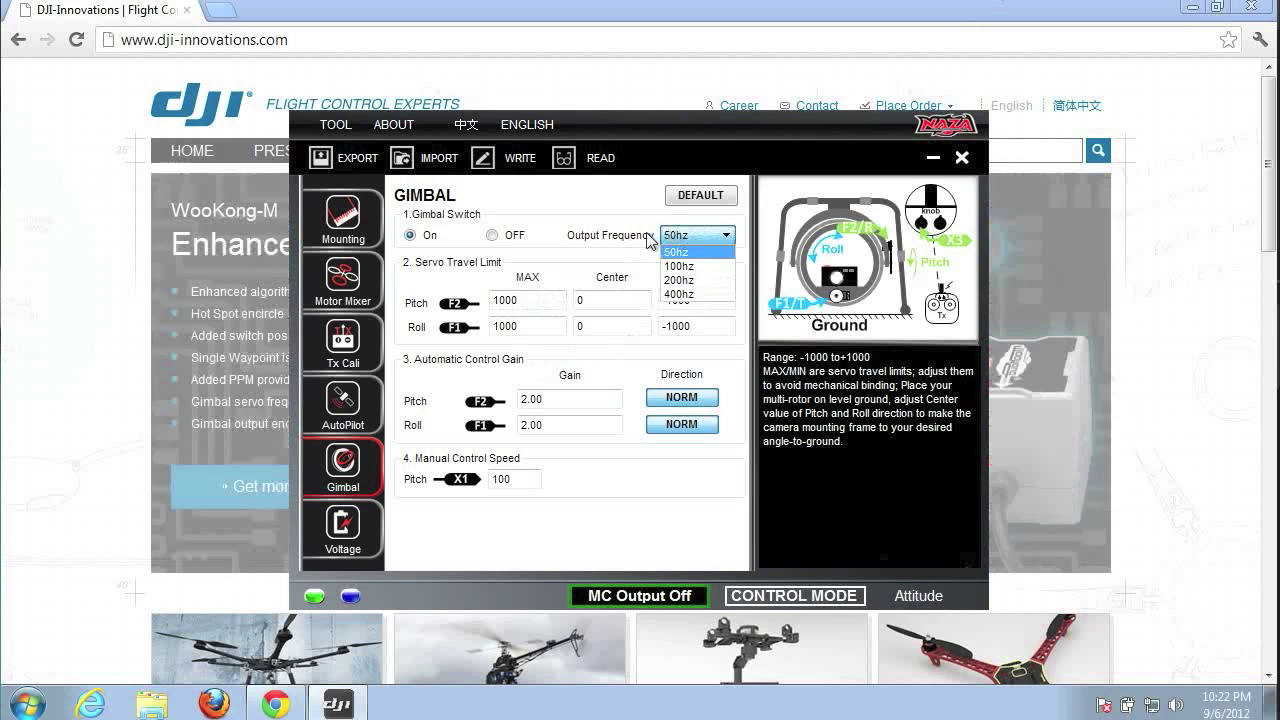
{"action": "left_click", "coordinate": [612, 238]}
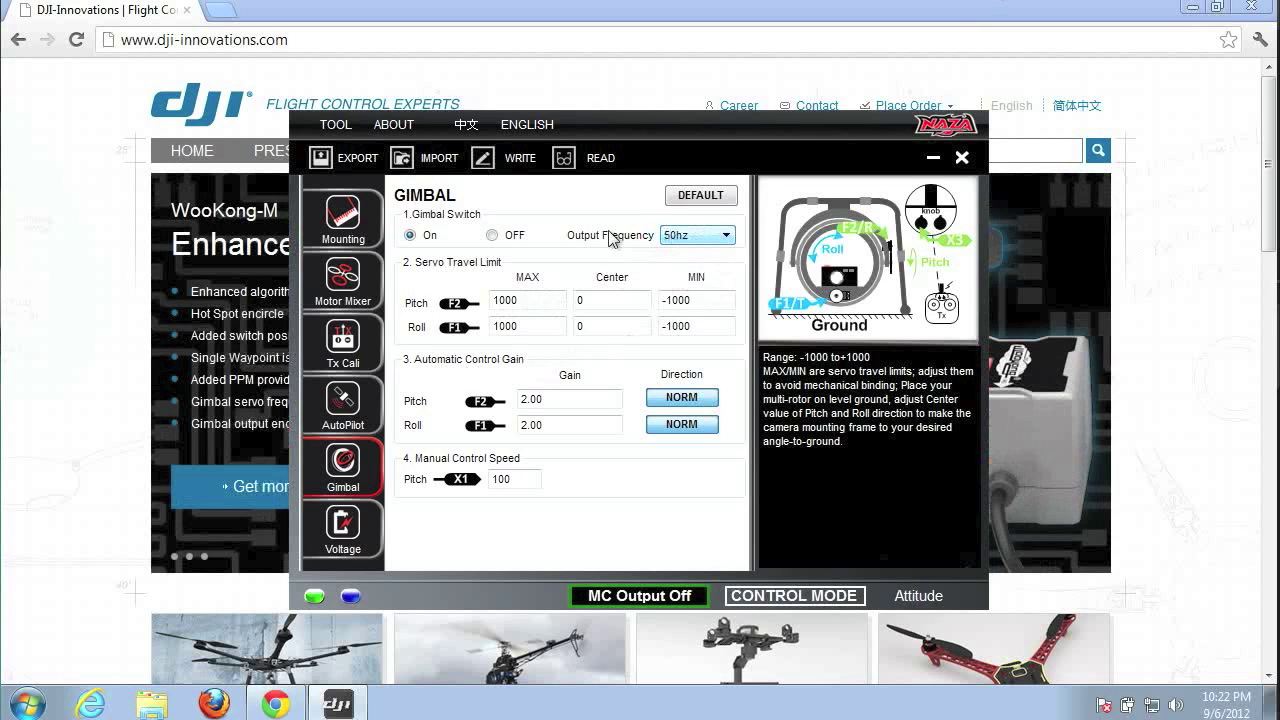
{"action": "mouse_move", "coordinate": [483, 390]}
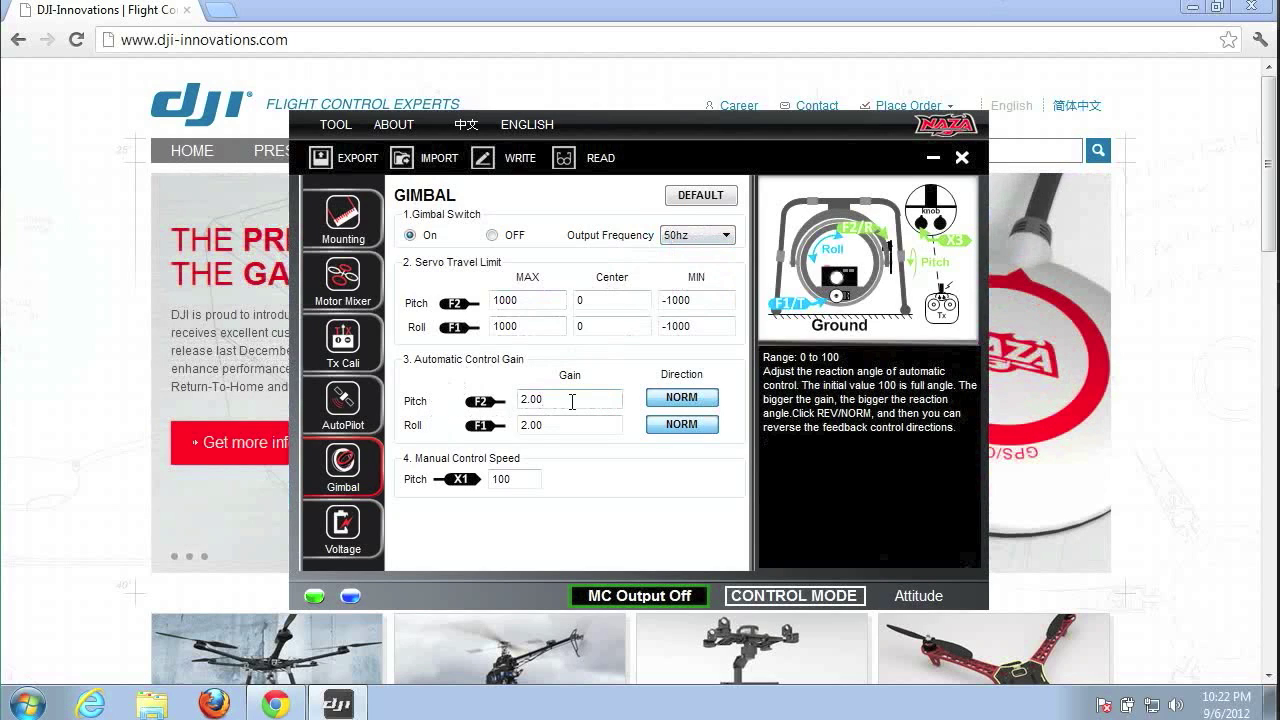
Change the pitch automatic control gain from 2.00 to 50.
{"action": "key", "text": "BackSpace"}
{"action": "key", "text": "BackSpace"}
{"action": "key", "text": "BackSpace"}
{"action": "type", "text": "50"}
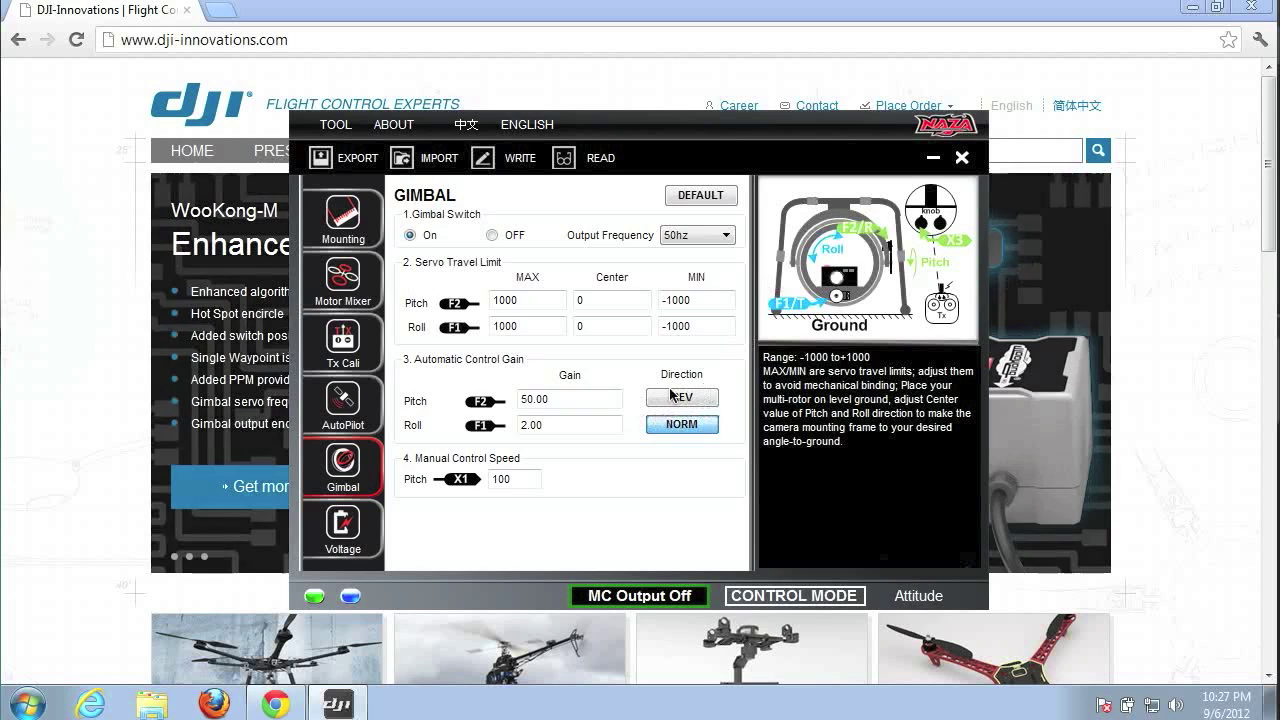
Replace the pitch gain of 50.00 with 25 and confirm.
{"action": "double_click", "coordinate": [536, 400]}
{"action": "type", "text": "25"}
{"action": "key", "text": "Return"}
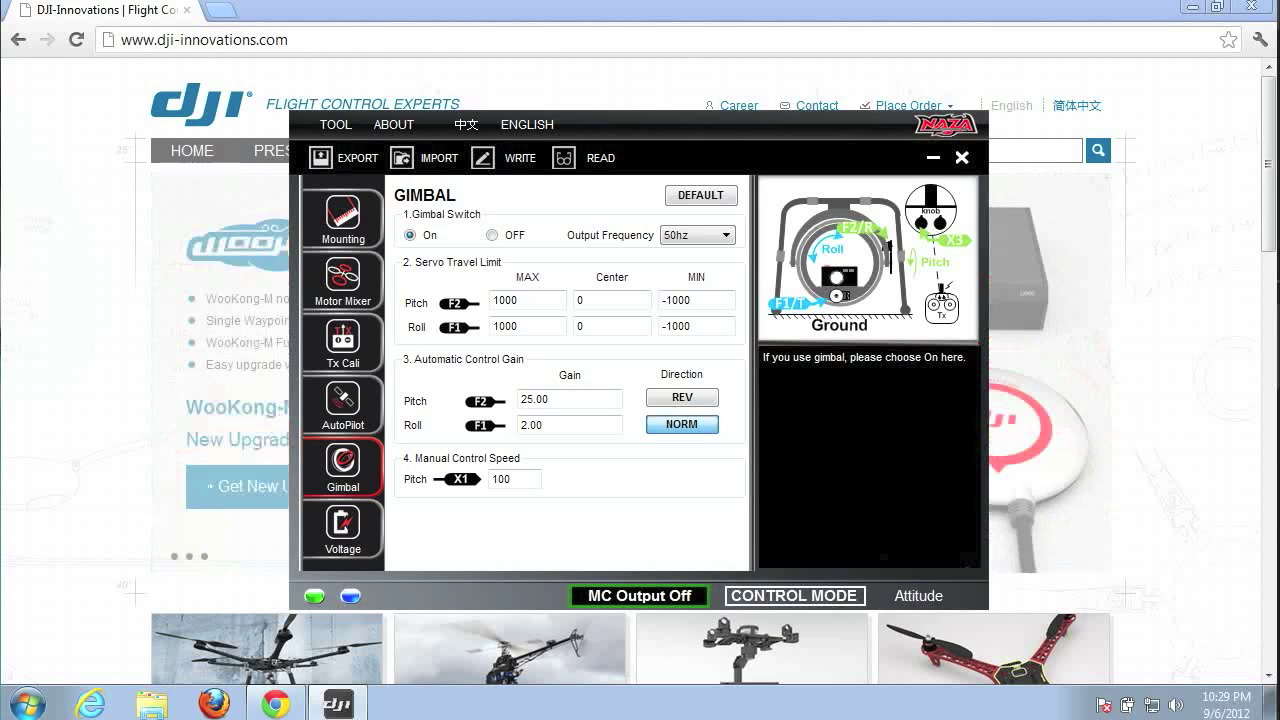